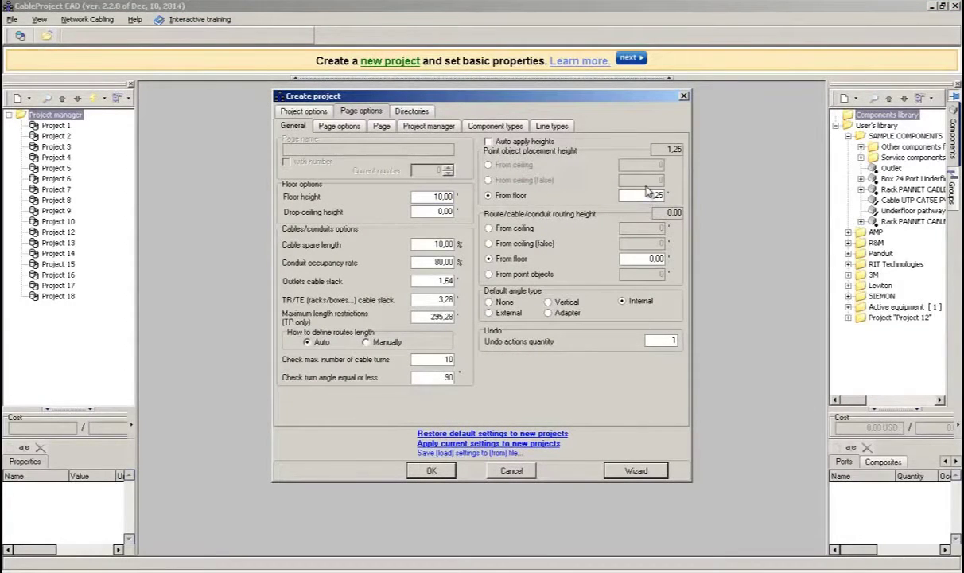
Set the point object placement height to 0,3 feet from the floor and create the new project.
double_click(648, 192)
type("0,3")
key("Tab")
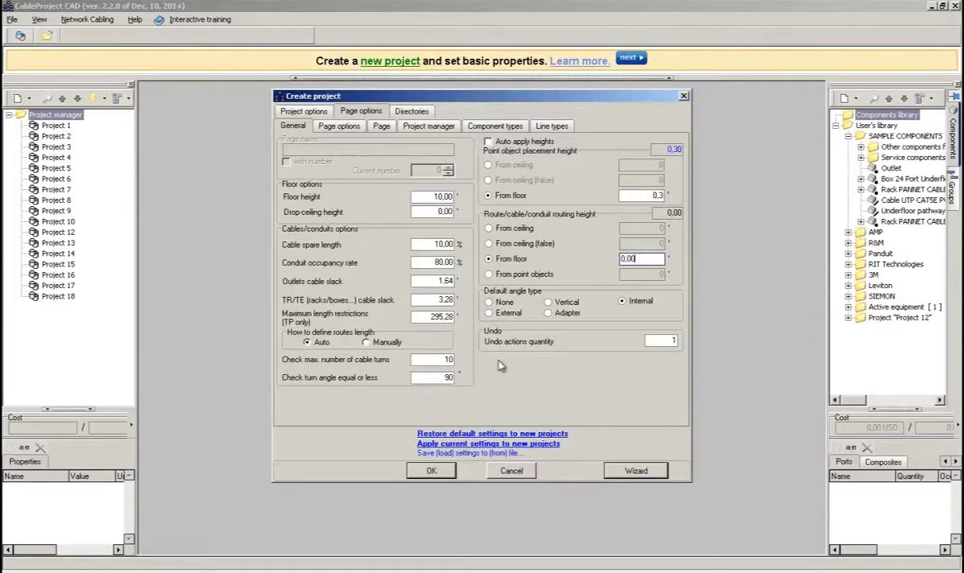
left_click(430, 471)
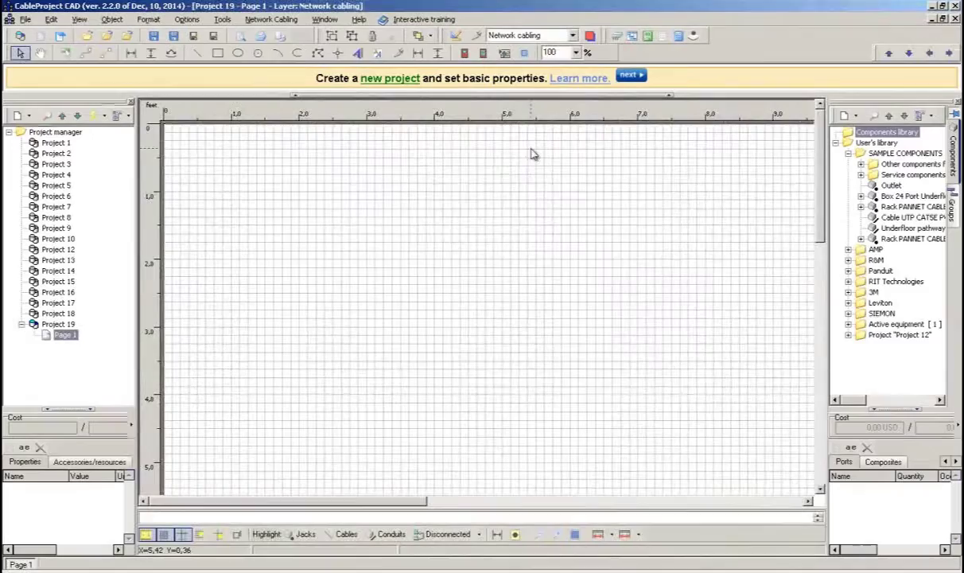
Turn off the grid on the new project's blank page.
scroll(576, 202, "down", 14)
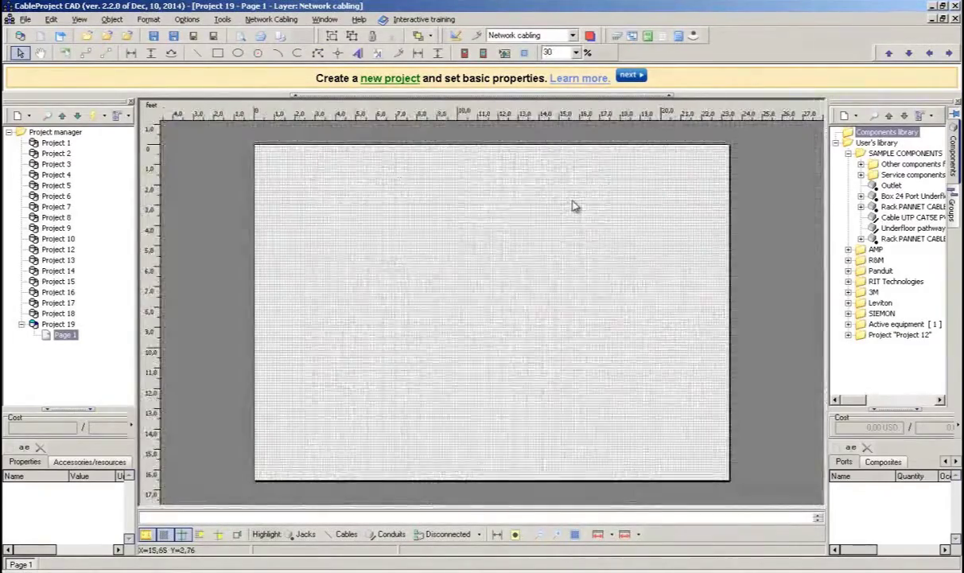
scroll(573, 203, "up", 2)
left_click(165, 536)
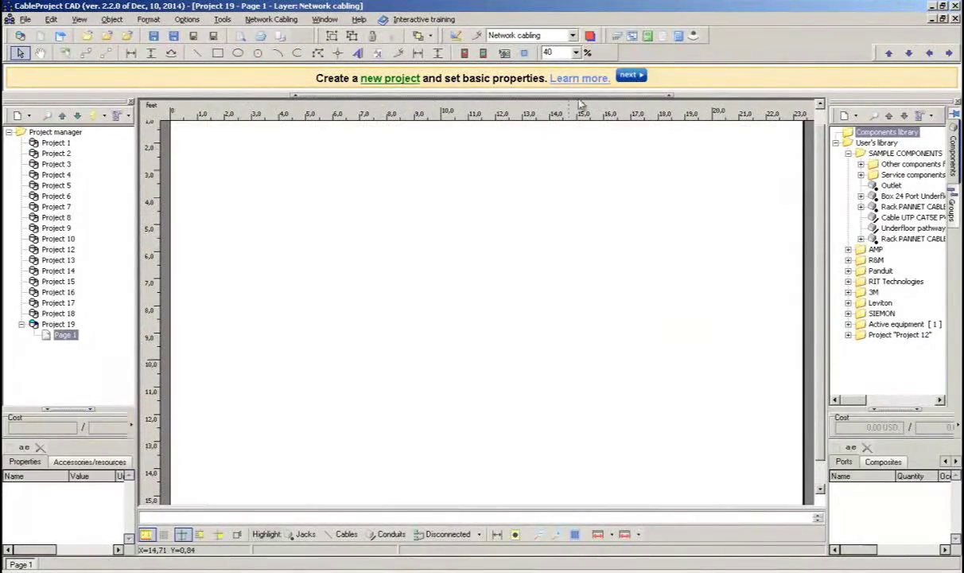
Load the building floor plan onto Page 1 as its background drawing.
left_click(631, 75)
left_click(490, 79)
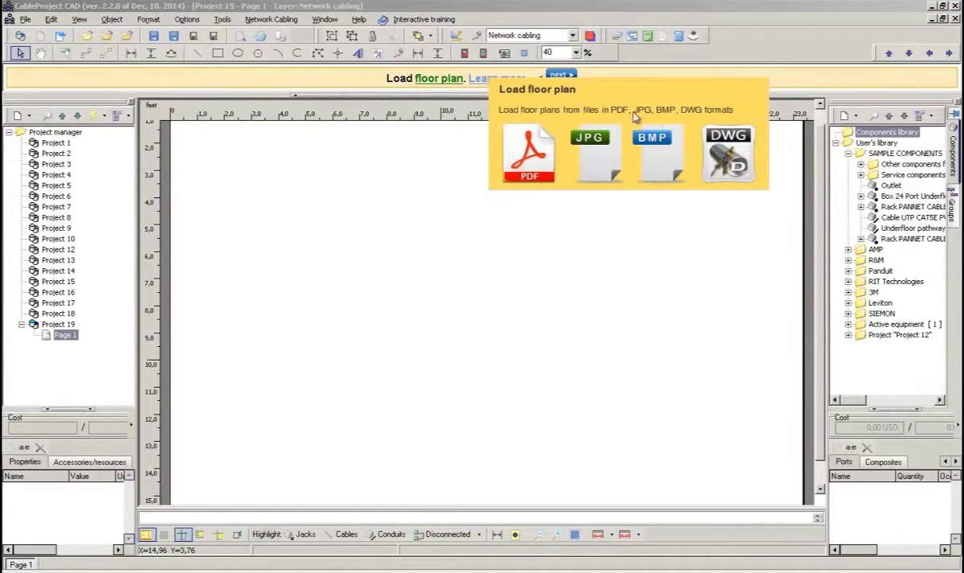
left_click(490, 201)
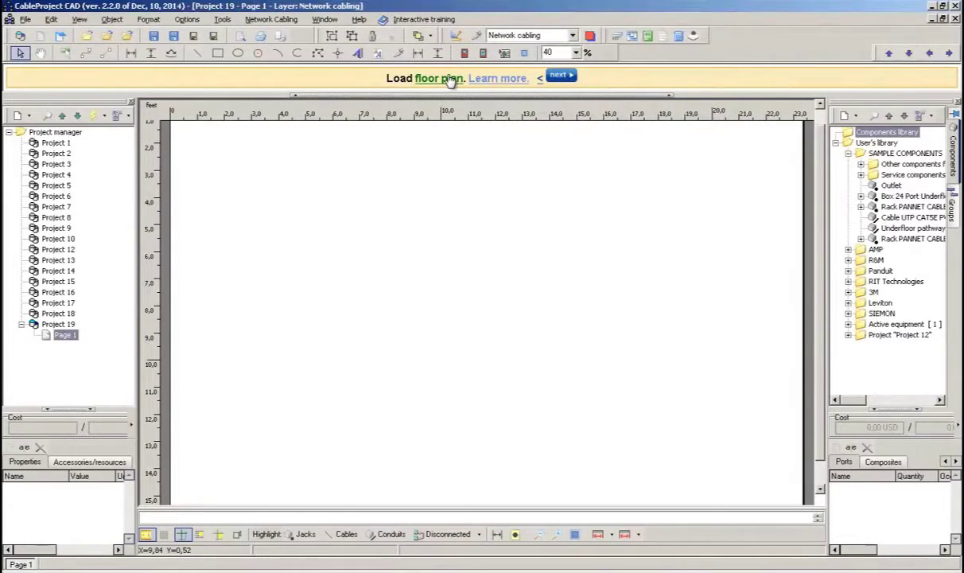
left_click(445, 318)
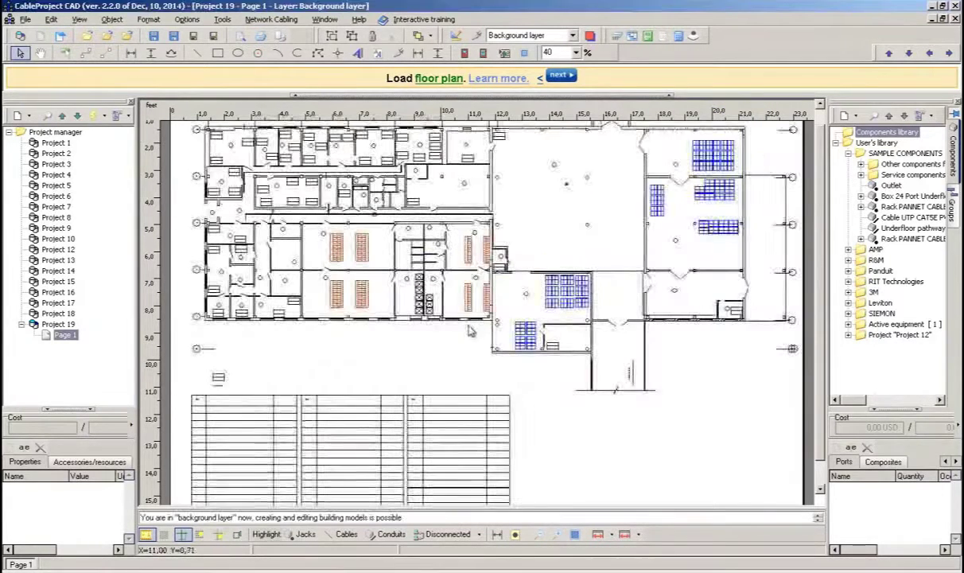
Scale the drawing horizontally by marking the span above the small room at the plan's top middle and giving it a length of 6 feet.
left_click(560, 76)
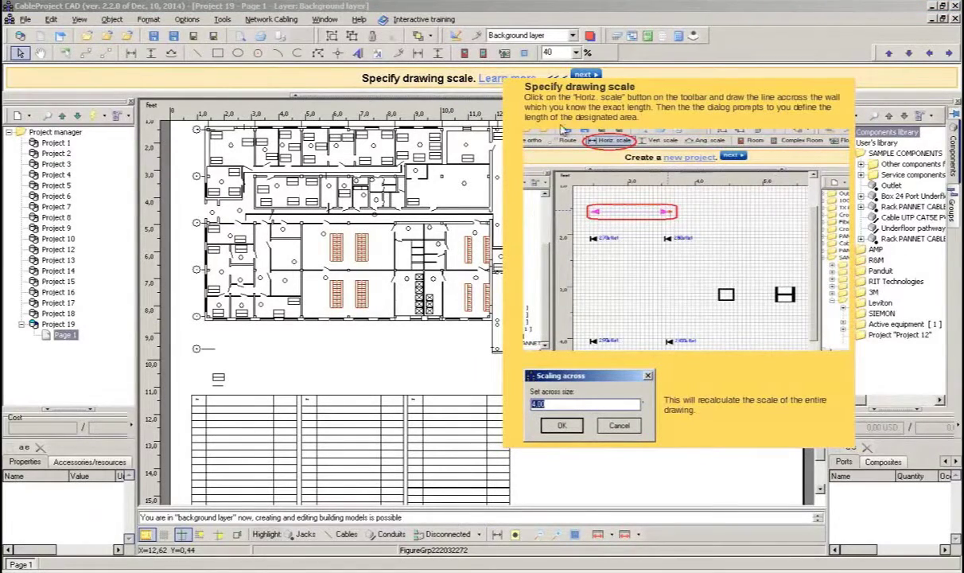
left_click(131, 52)
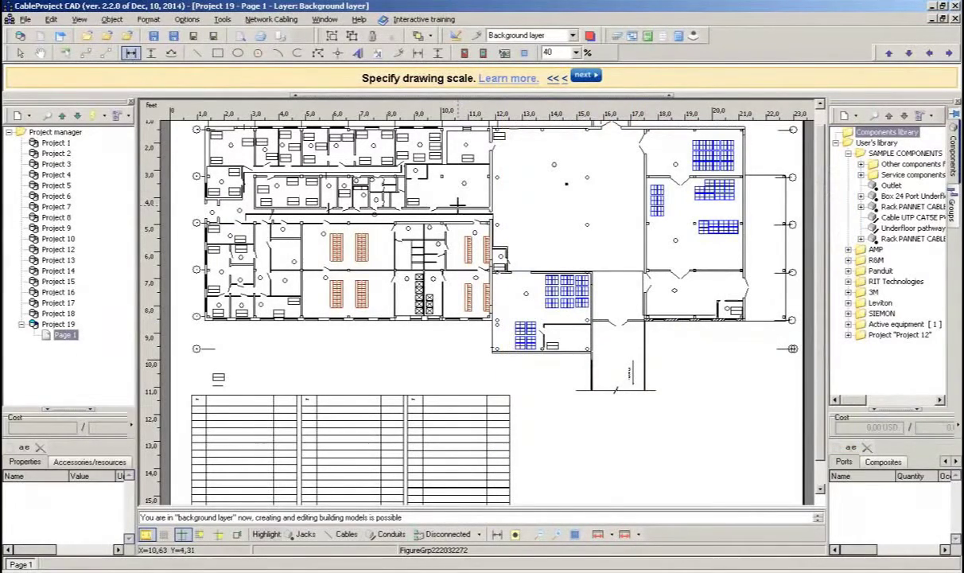
scroll(457, 199, "up", 1)
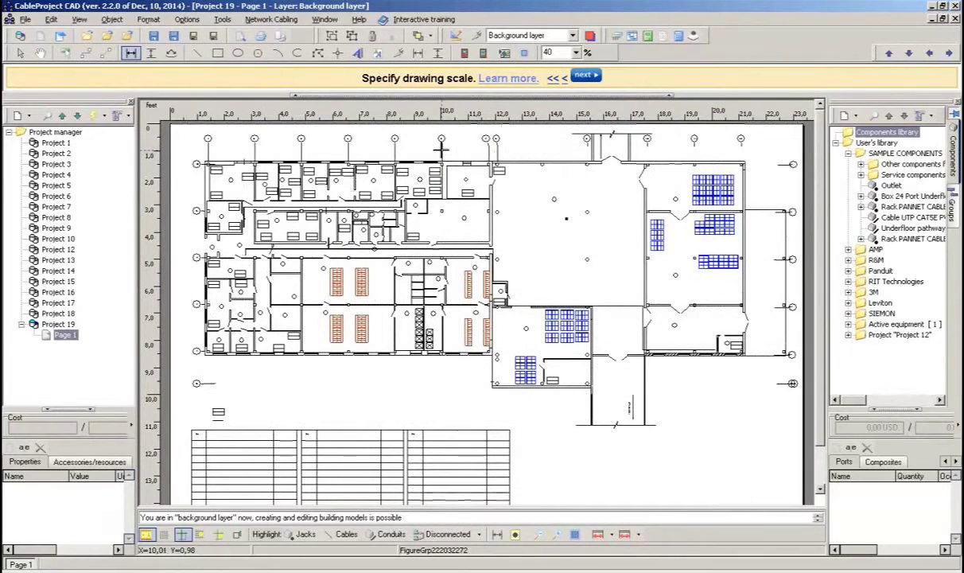
left_click_drag(442, 148, 488, 150)
type("6")
left_click(451, 306)
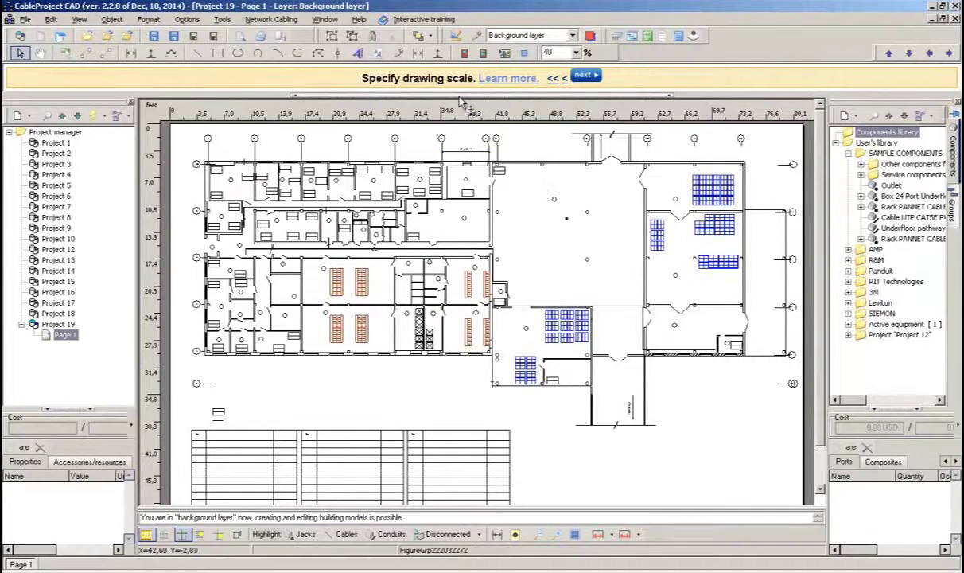
Place eight sample outlets along the upper wall of the large hall and the adjoining right-hand room, using multiple placement.
left_click(585, 76)
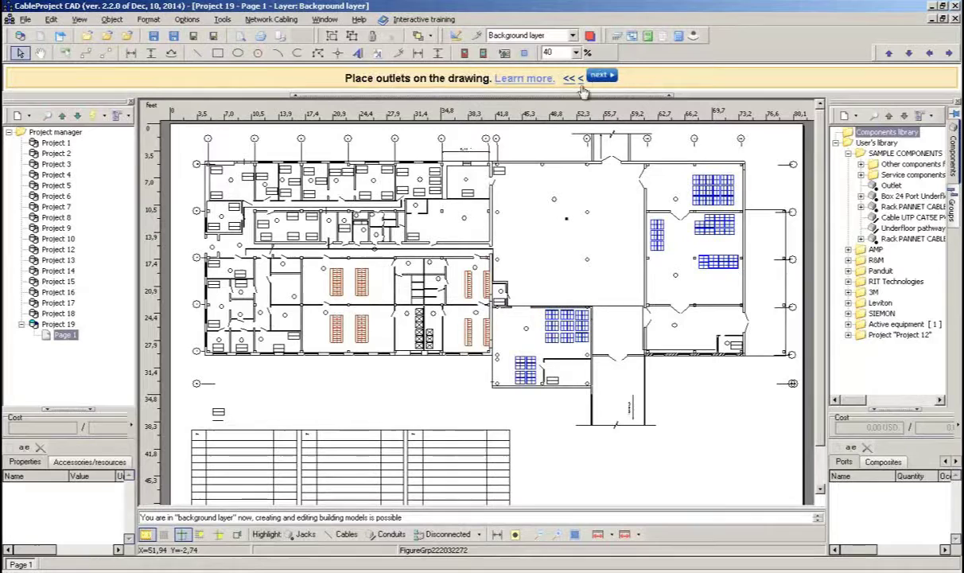
mouse_move(513, 84)
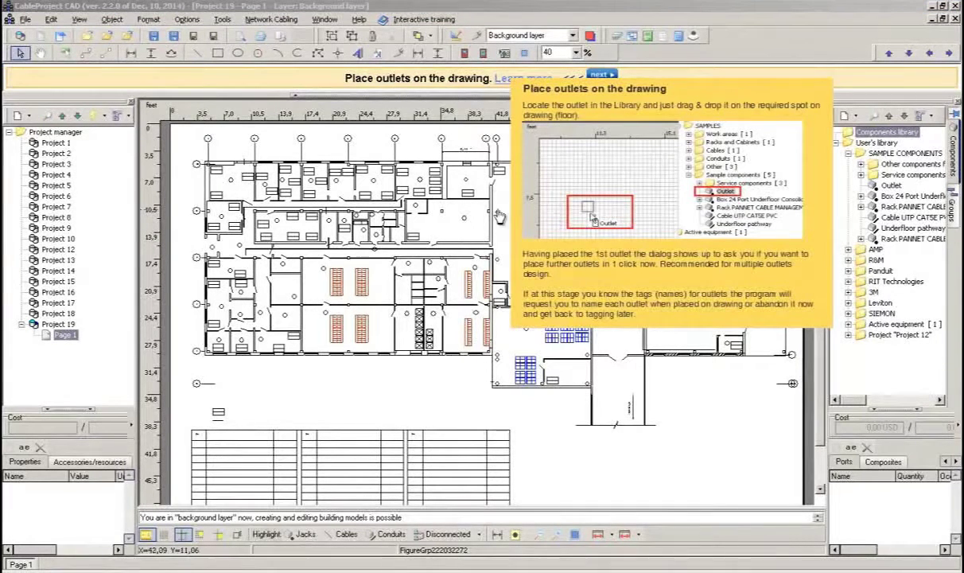
left_click_drag(891, 185, 740, 177)
left_click(459, 308)
left_click(452, 334)
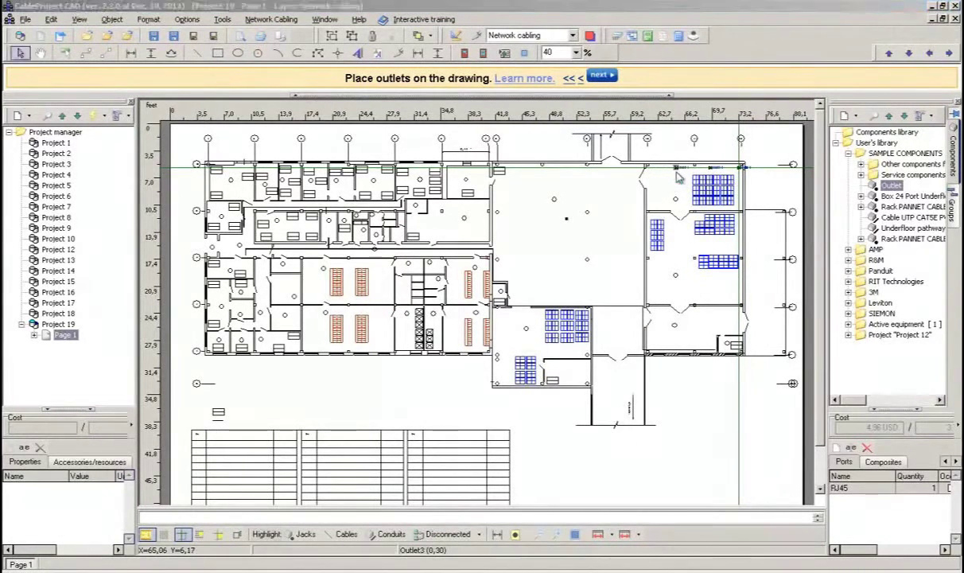
left_click(641, 181)
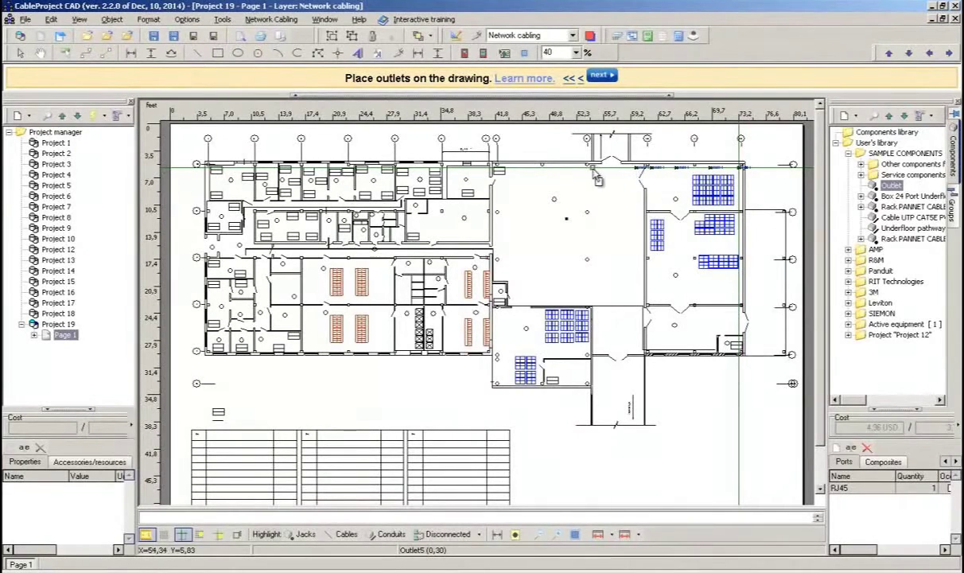
left_click(593, 169)
left_click(550, 169)
left_click(509, 169)
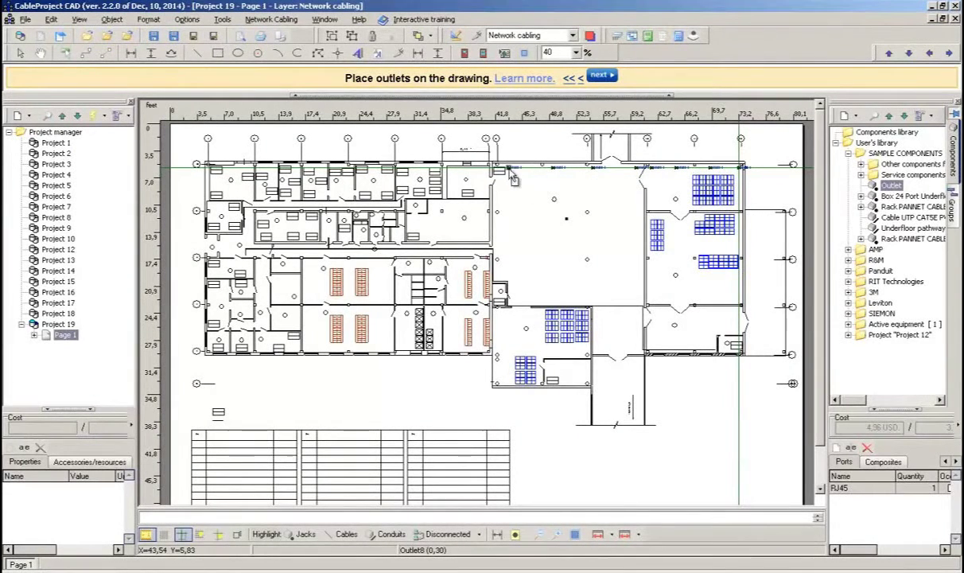
Place six outlets down the right outer wall and one at the lower-left corner of the bottom right room.
left_click(738, 202)
left_click(737, 220)
left_click(736, 249)
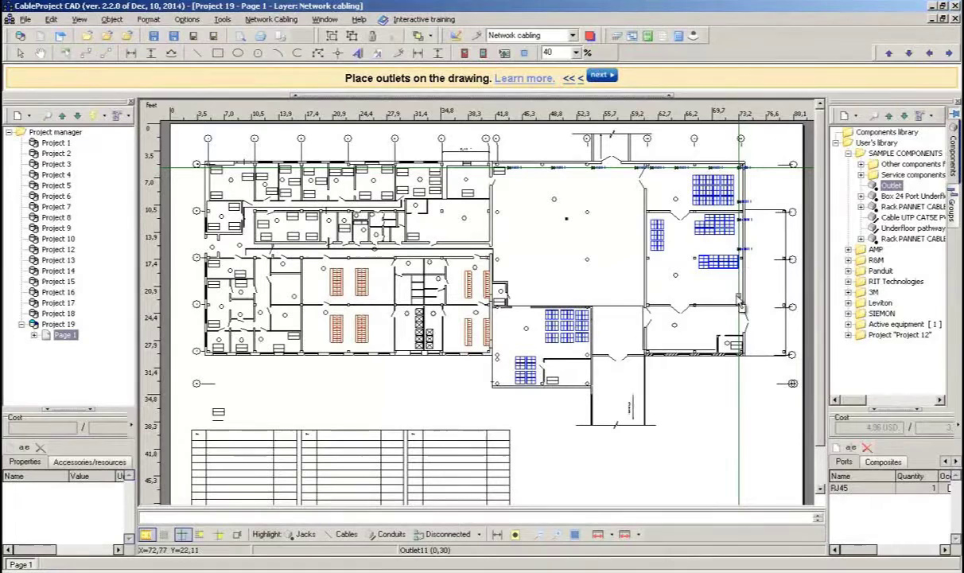
left_click(741, 299)
left_click(738, 312)
left_click(738, 349)
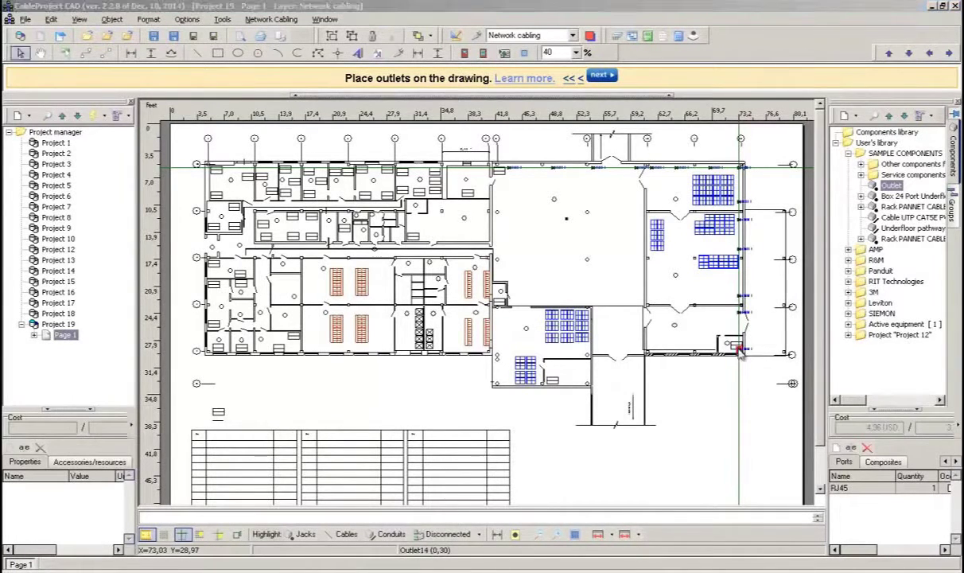
left_click(656, 352)
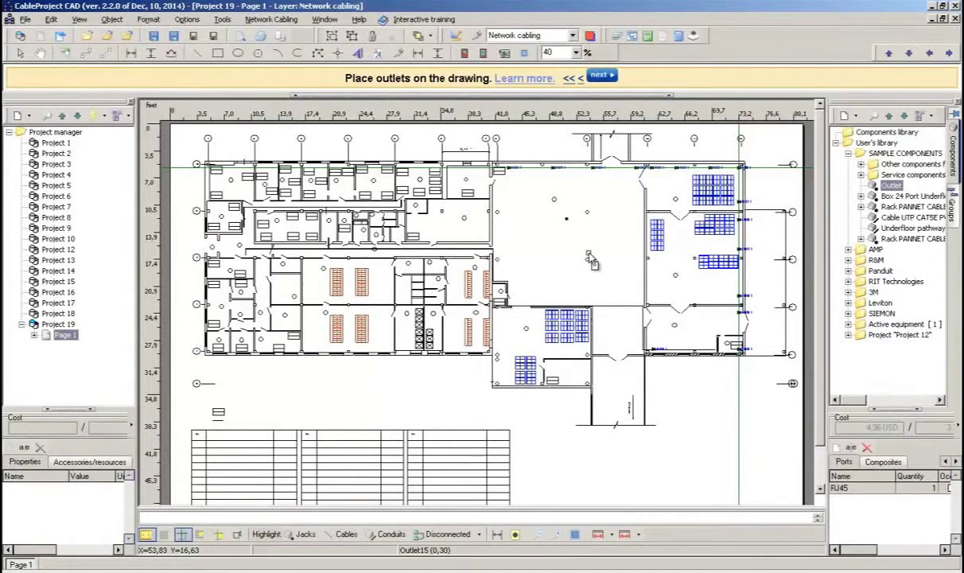
Place the Rack PANNET CABLE sample component against the right wall of the room adjoining the large hall.
left_click(600, 75)
mouse_move(500, 79)
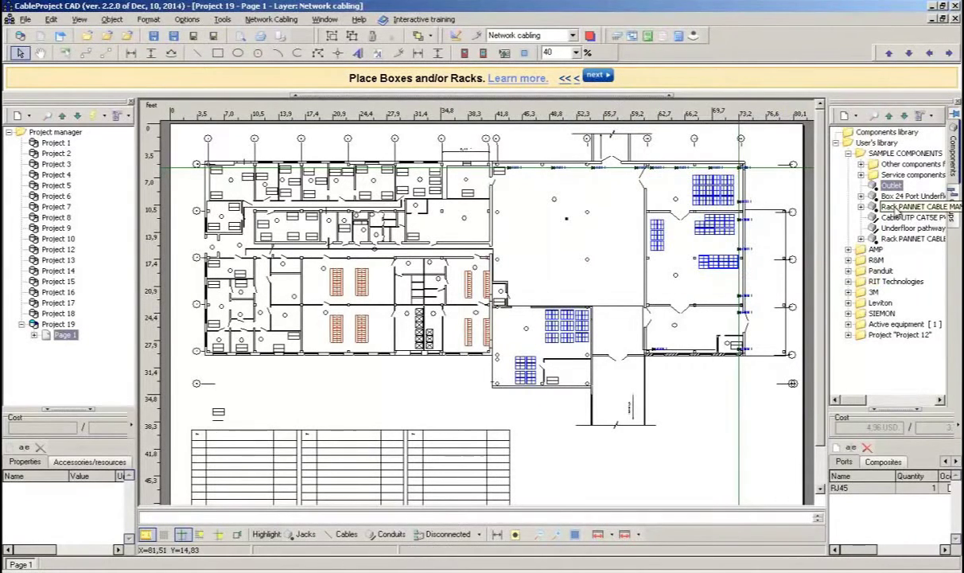
left_click_drag(894, 209, 484, 228)
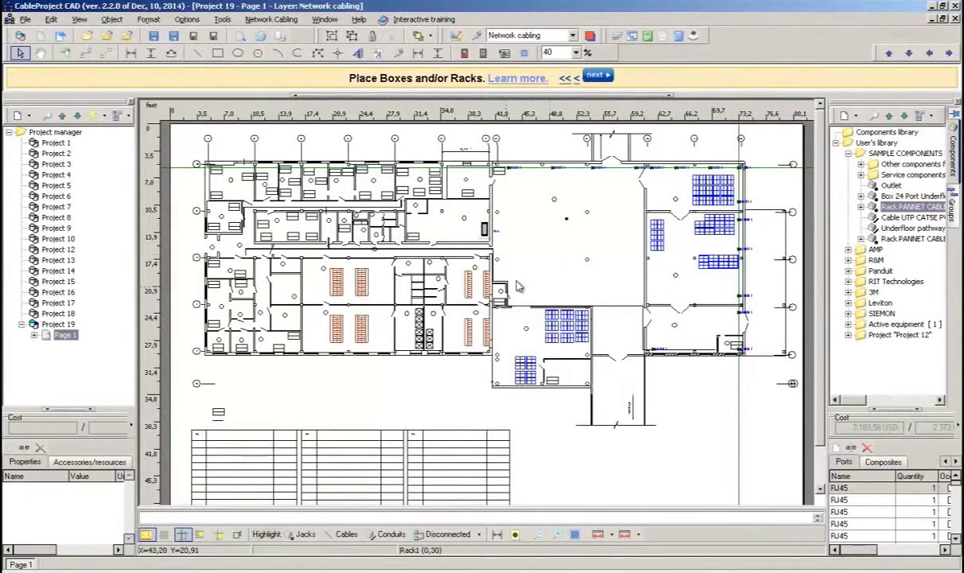
Draw a horizontal orthogonal main route about 31.4 feet long from beside the rack to the right outer wall.
left_click(597, 75)
mouse_move(477, 79)
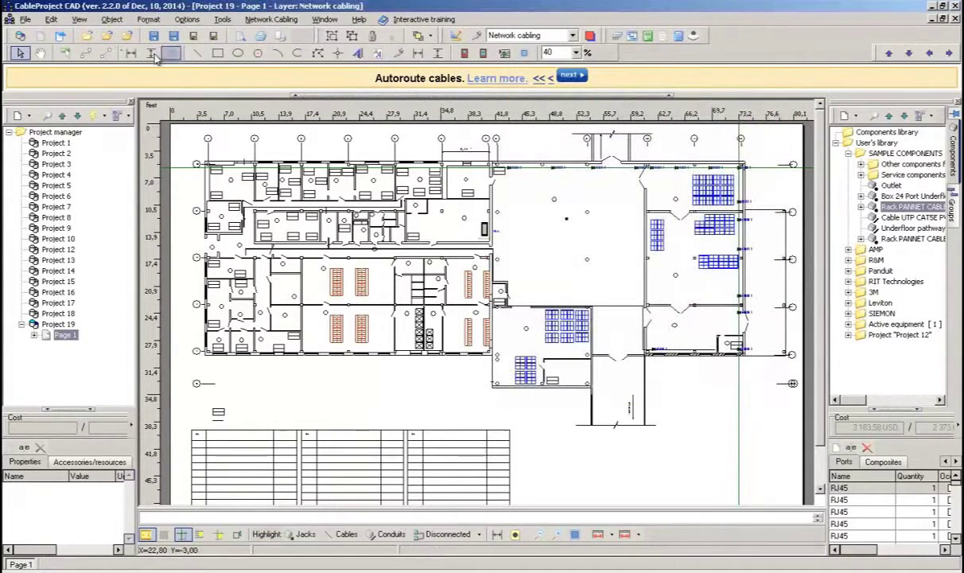
left_click(86, 53)
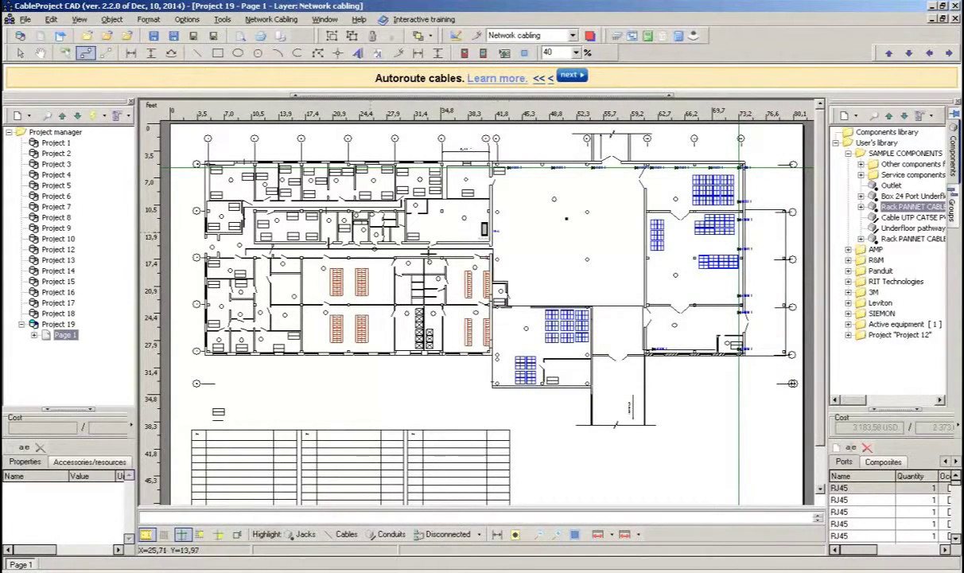
left_click(493, 229)
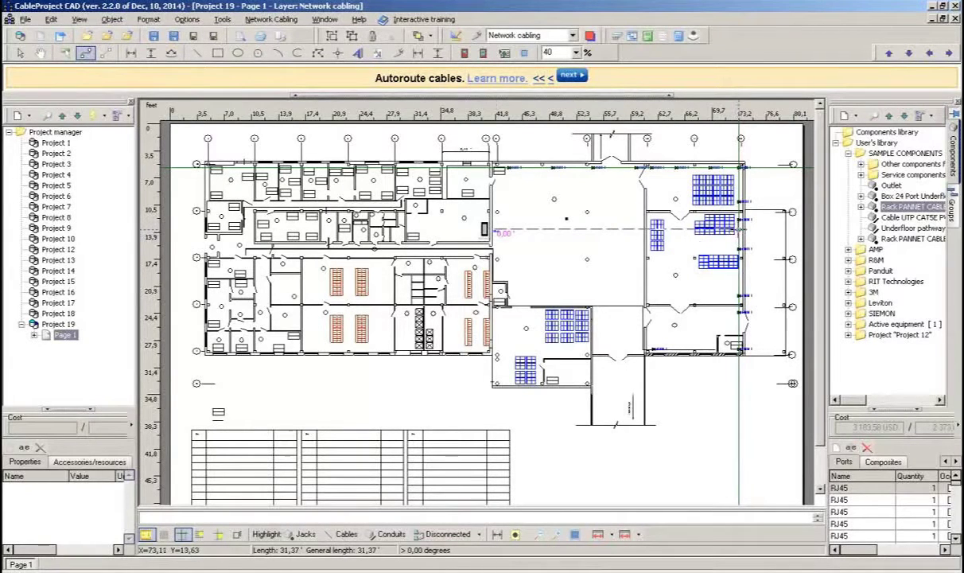
left_click(740, 229)
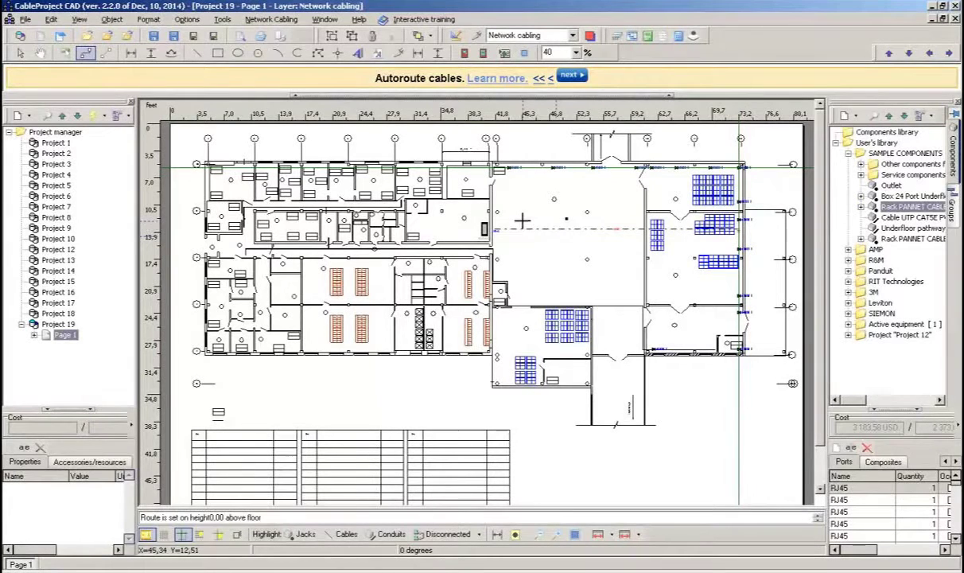
key("Escape")
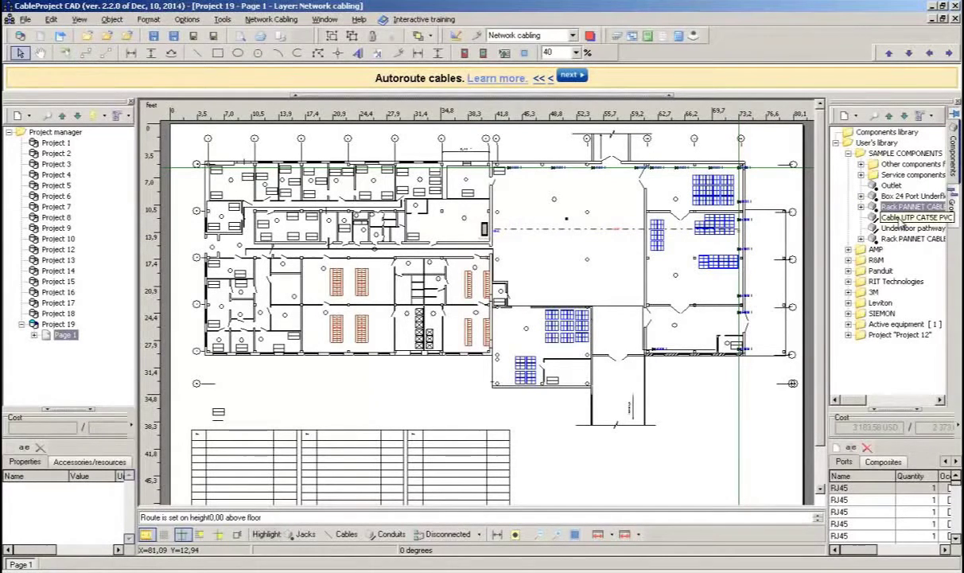
Autoroute the Cable UTP CAT5E from the rack to the outlets, laying out routes to the main route and connecting jacks in placing order.
left_click_drag(902, 220, 487, 232)
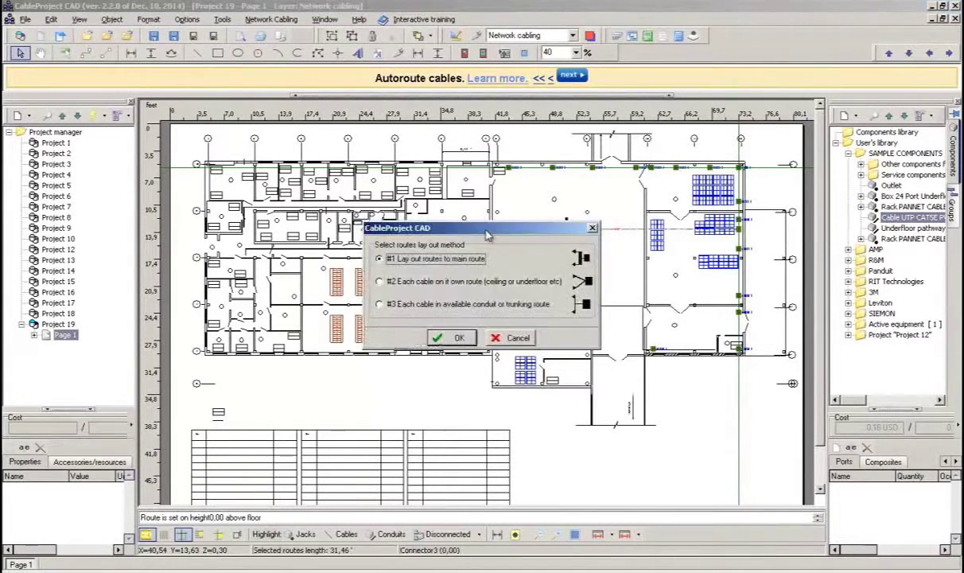
left_click(459, 338)
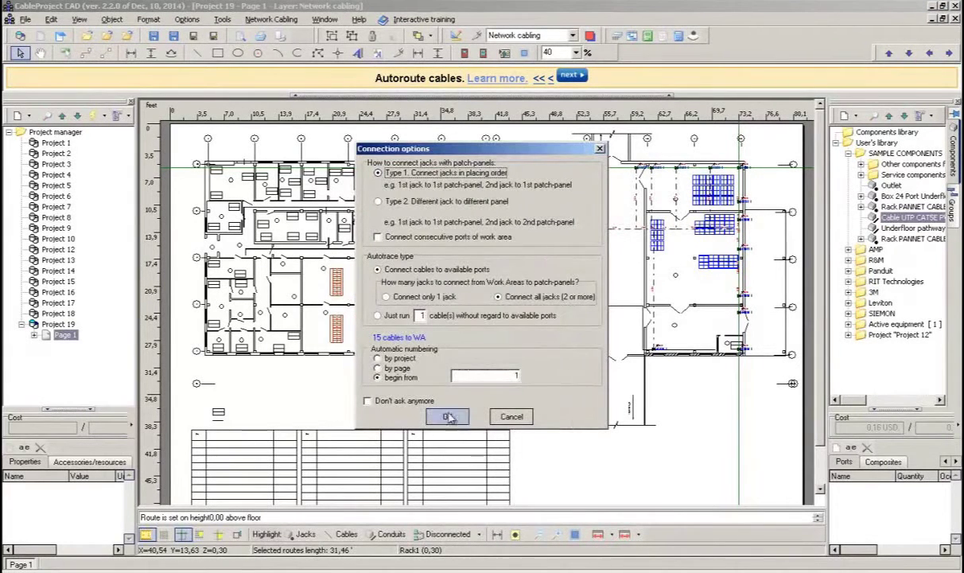
left_click(396, 298)
left_click(449, 416)
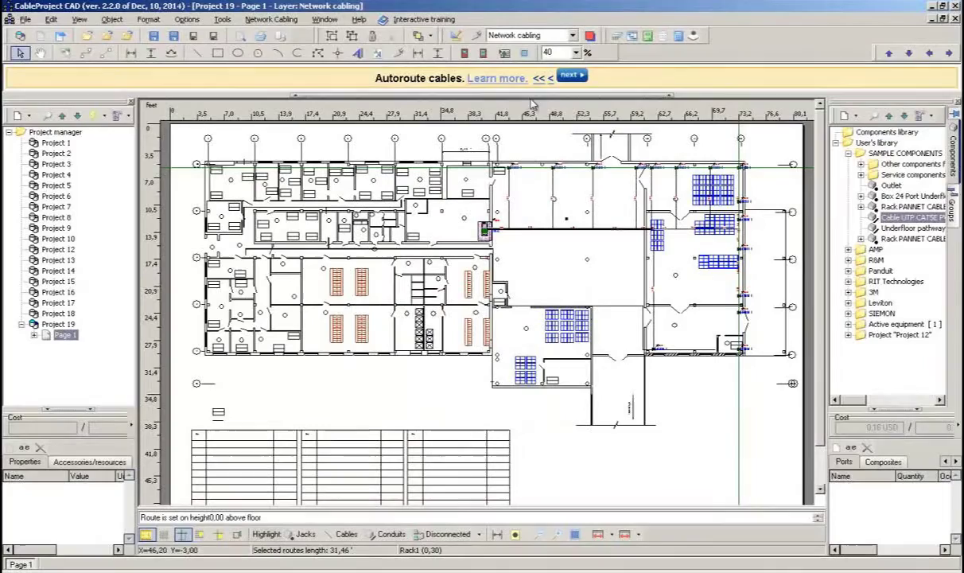
Skip the manual layout stage and lay the Underfloor pathway conduit on the cable routes.
left_click(570, 76)
left_click(581, 80)
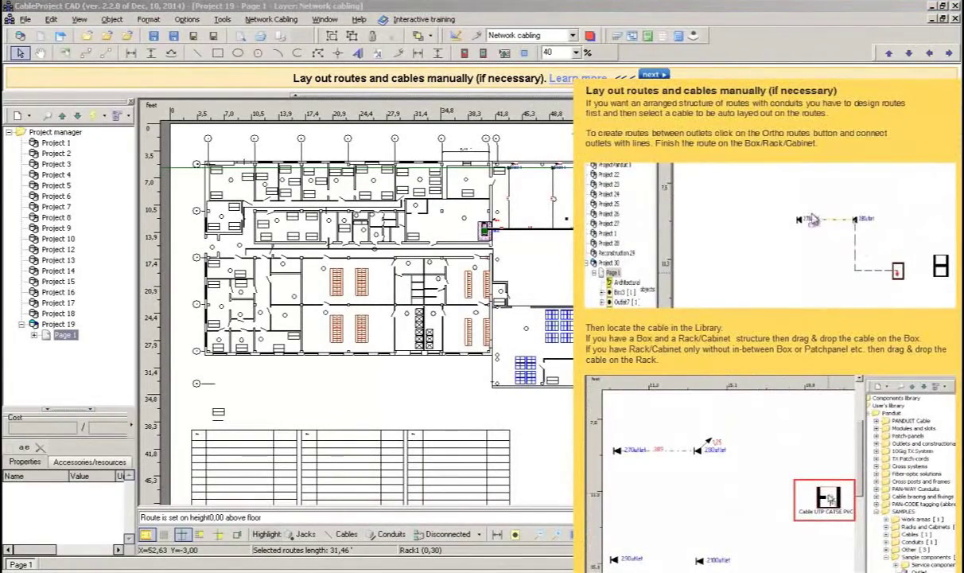
left_click(653, 74)
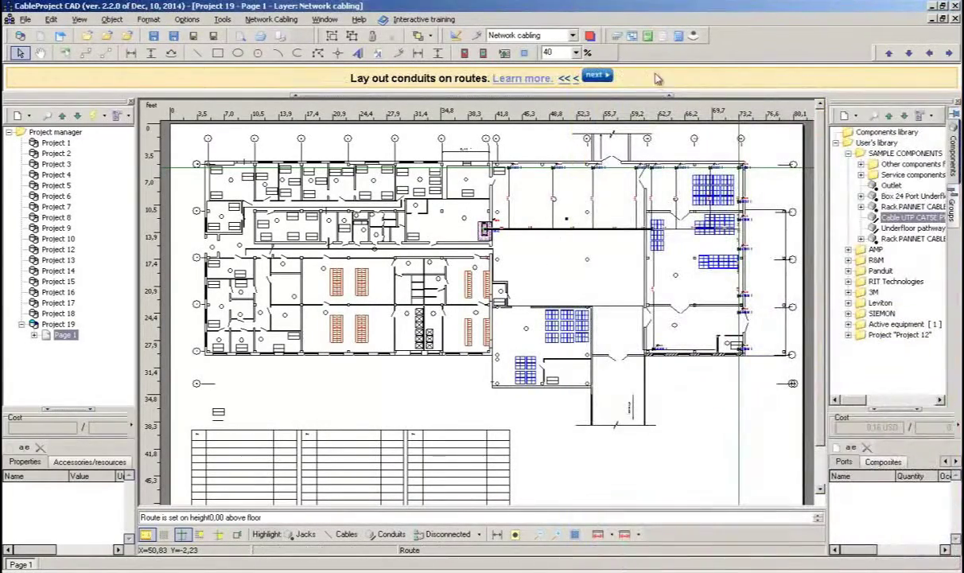
mouse_move(558, 77)
left_click_drag(913, 228, 588, 259)
left_click(465, 327)
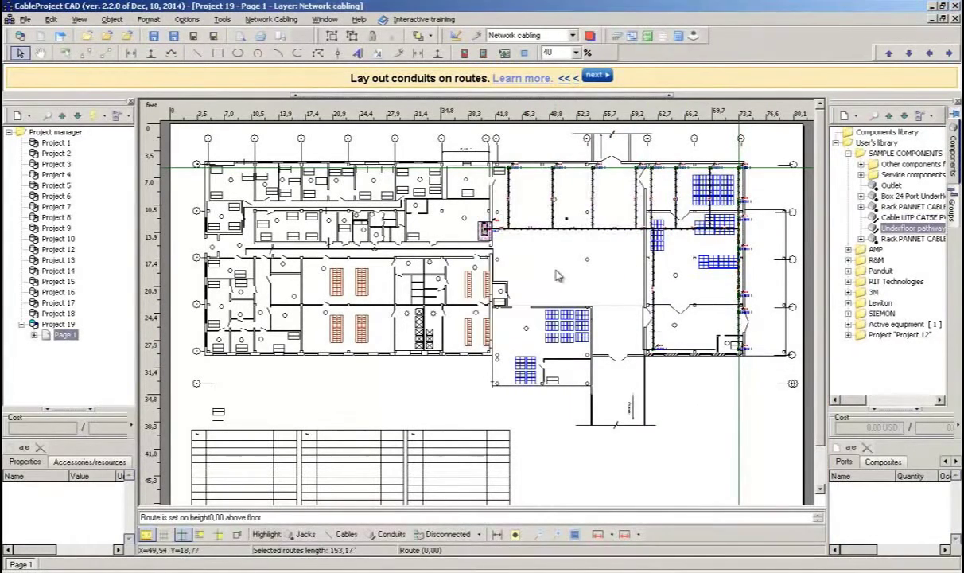
Copy Page 1 together with its components to create a page for another floor.
left_click(597, 75)
mouse_move(610, 83)
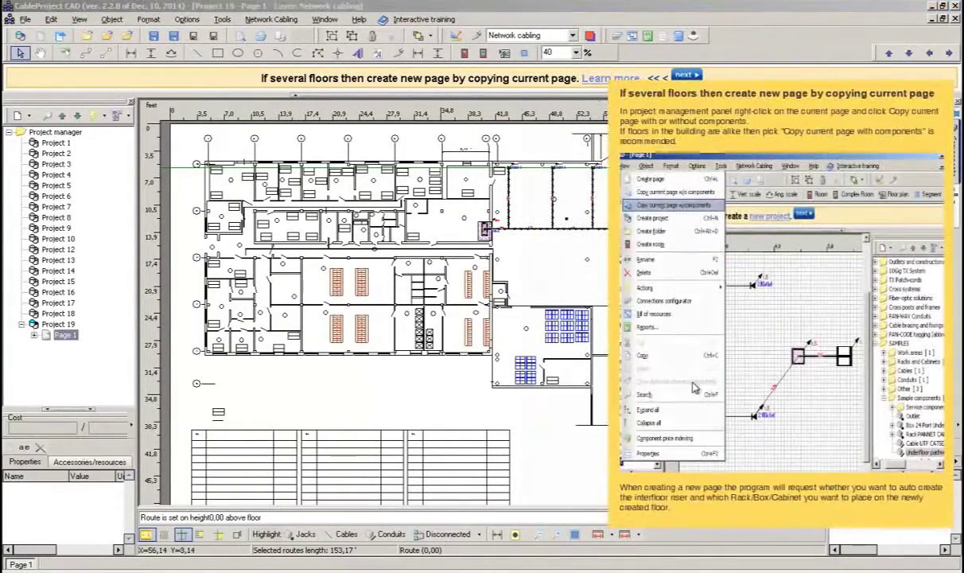
right_click(66, 335)
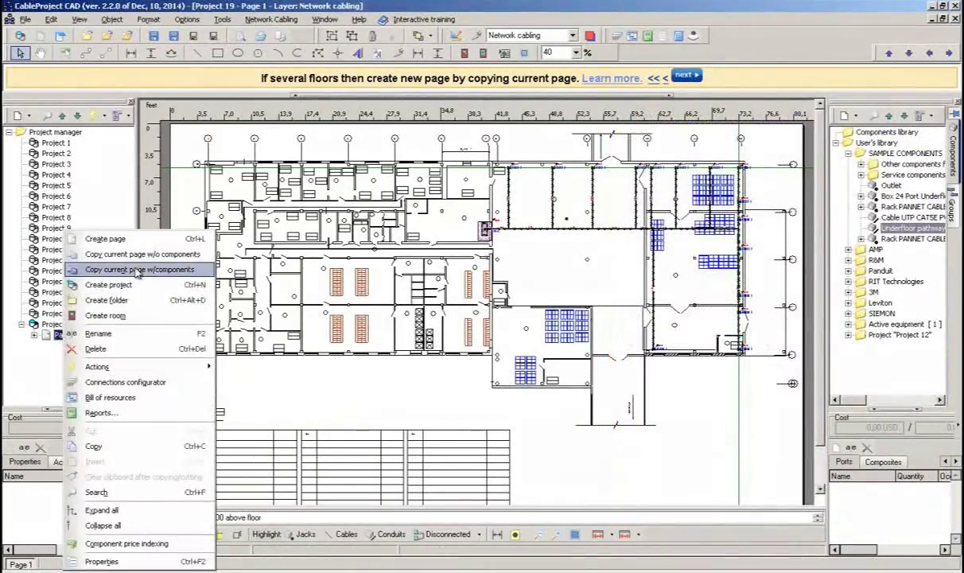
left_click(140, 329)
left_click(623, 366)
left_click(457, 308)
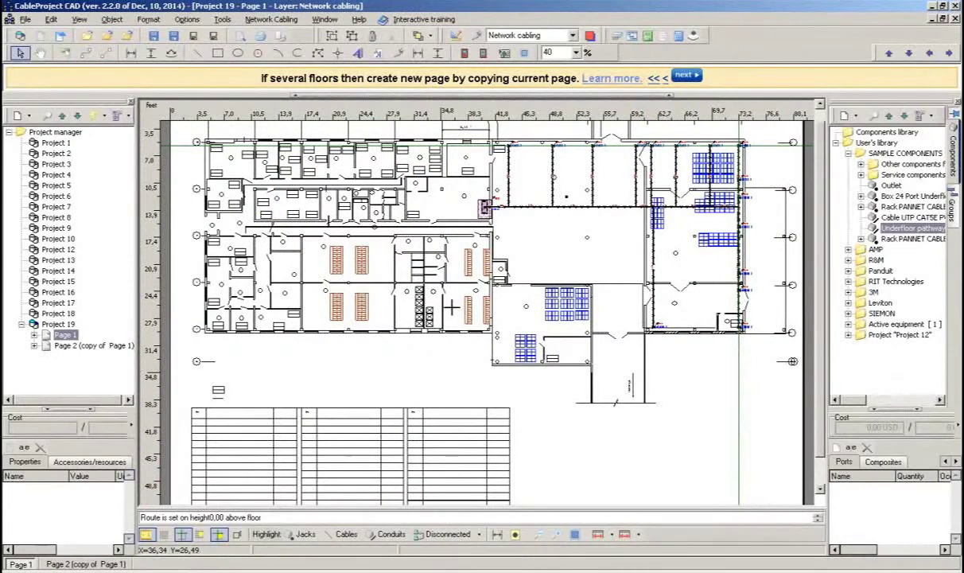
Connect the Page 1 rack with the newly created floor and lay the Cable UTP CAT5E PVC in the interfloor riser on Page 2.
left_click(484, 193)
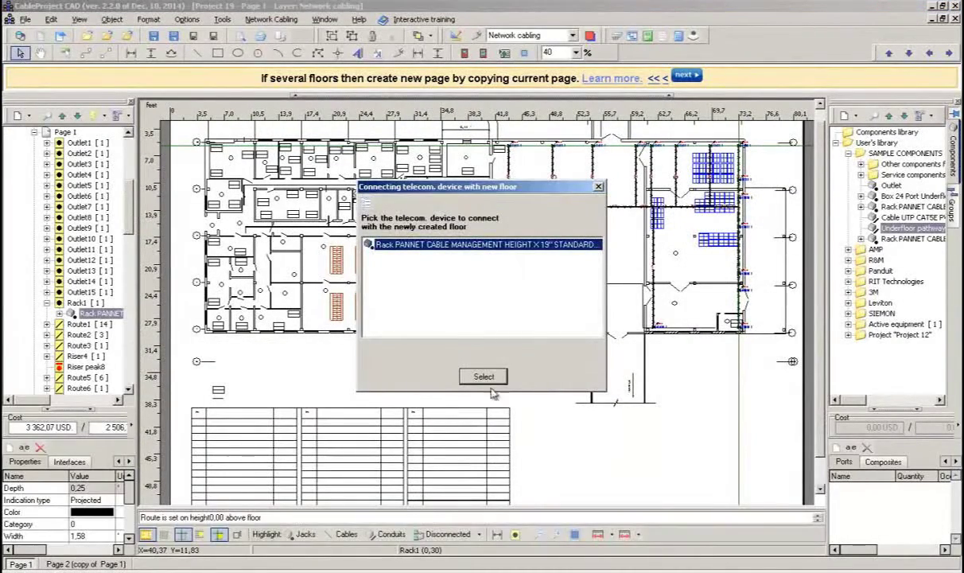
left_click(487, 379)
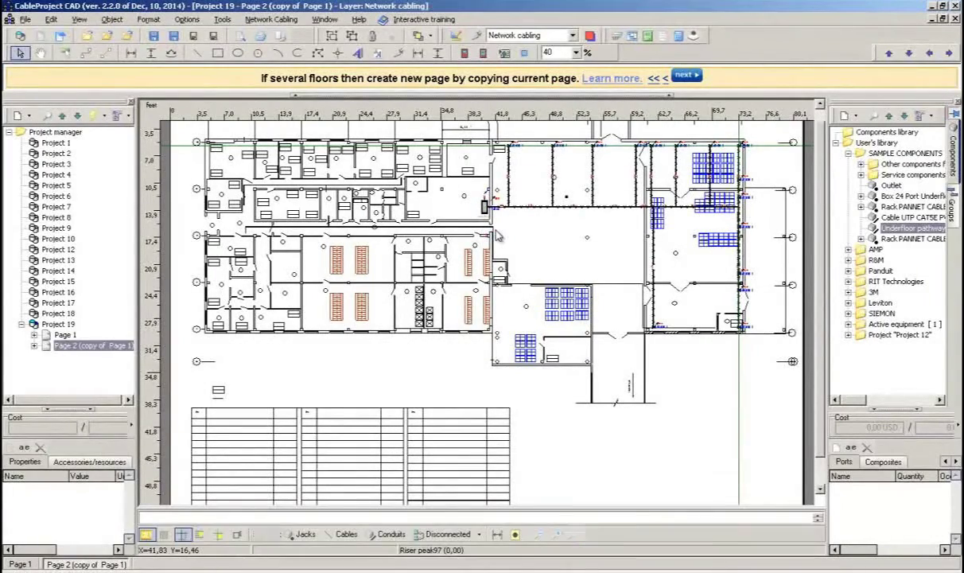
scroll(498, 235, "up", 1)
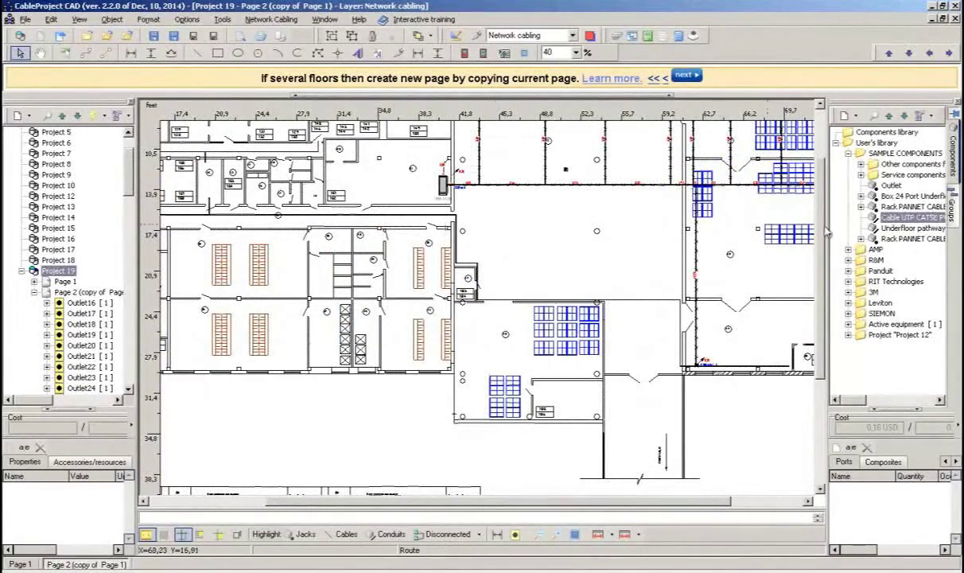
left_click(907, 216)
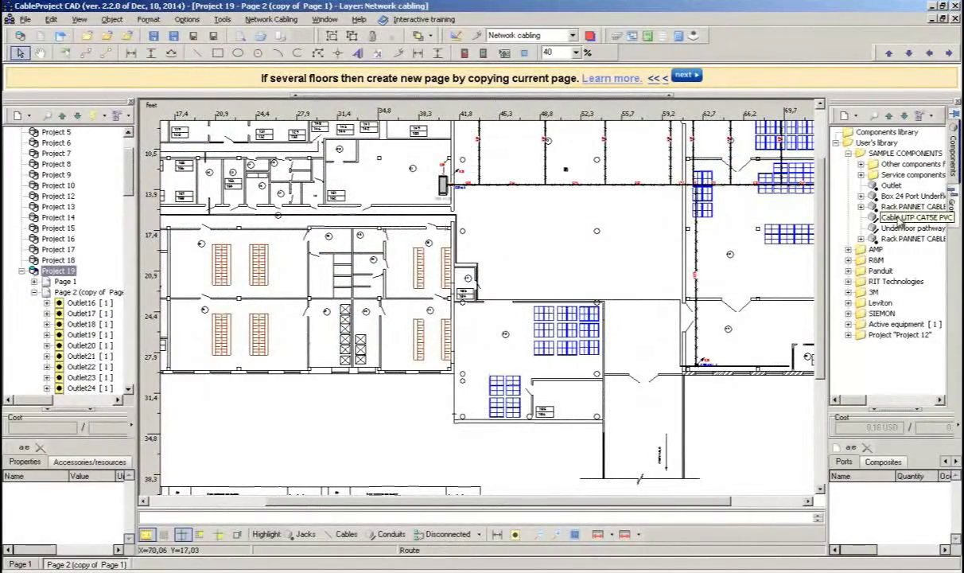
left_click(427, 162)
left_click(451, 319)
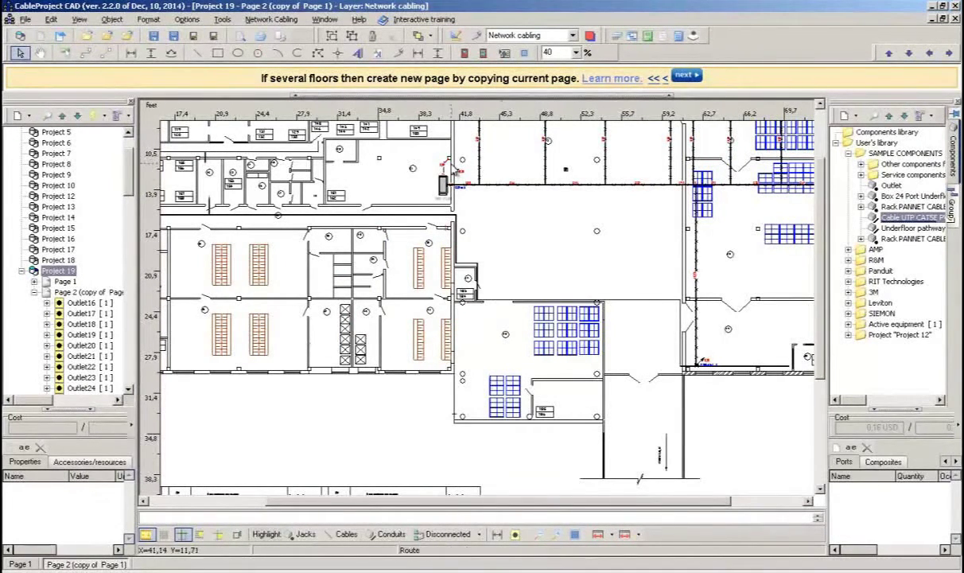
left_click(427, 156)
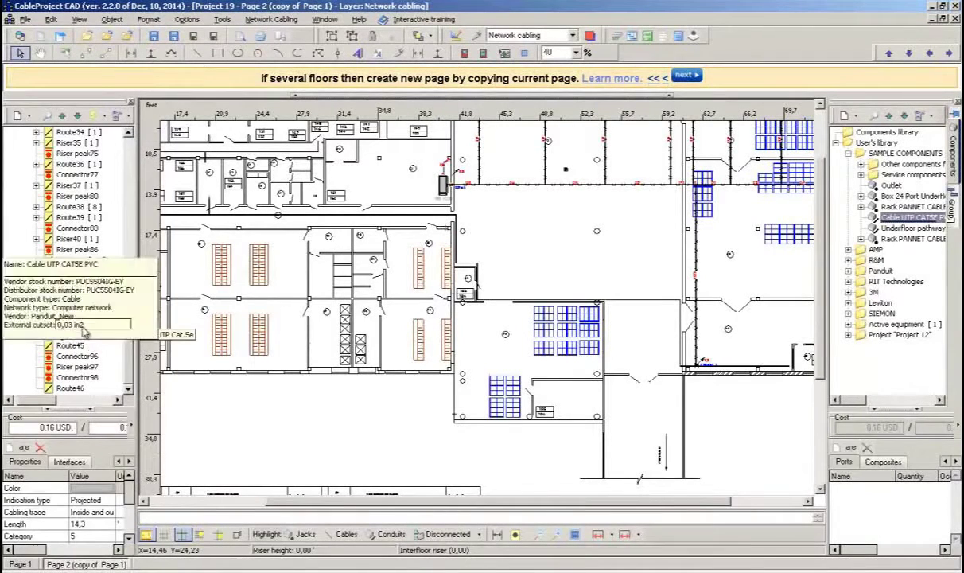
Skip the tagging template customization and generate the rack design page for the second-floor rack.
left_click(689, 79)
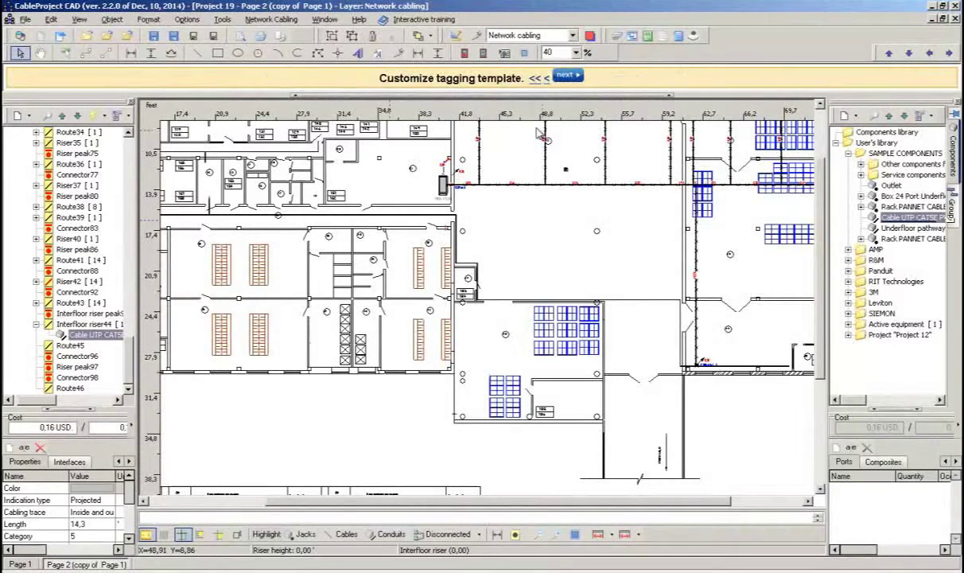
left_click(567, 76)
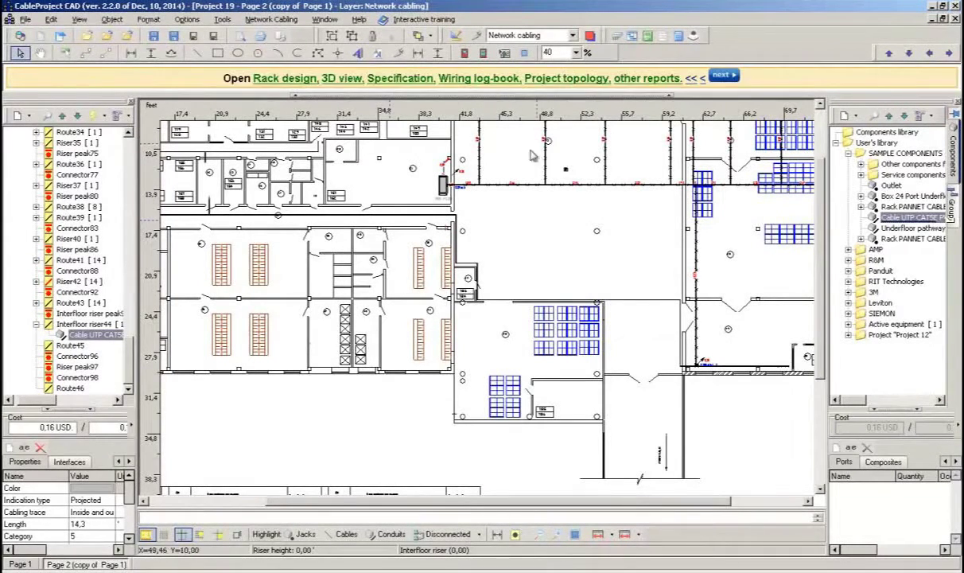
left_click(287, 79)
left_click(425, 312)
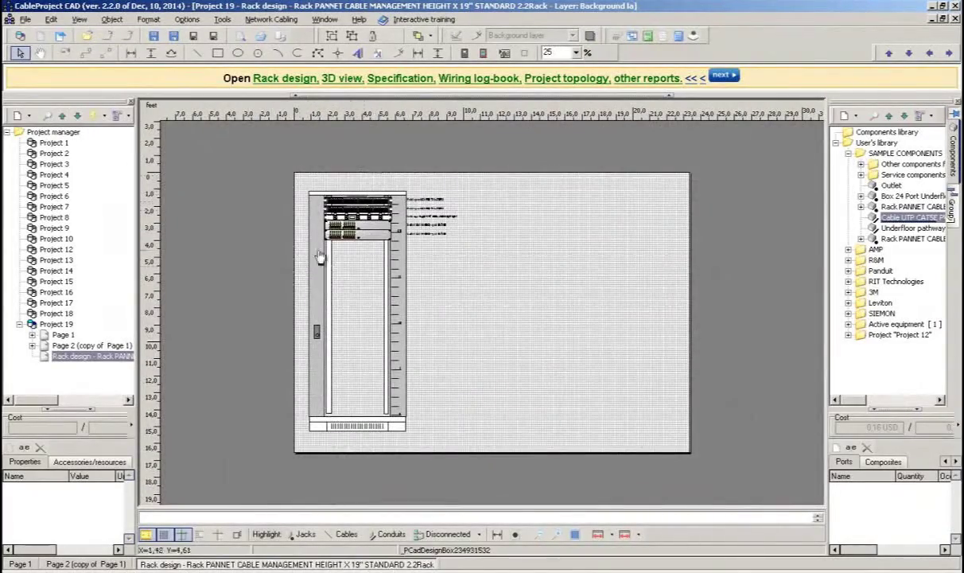
Examine the two-floor cabling layout in the 3D view from an elevated angle, and close the preview.
left_click(322, 79)
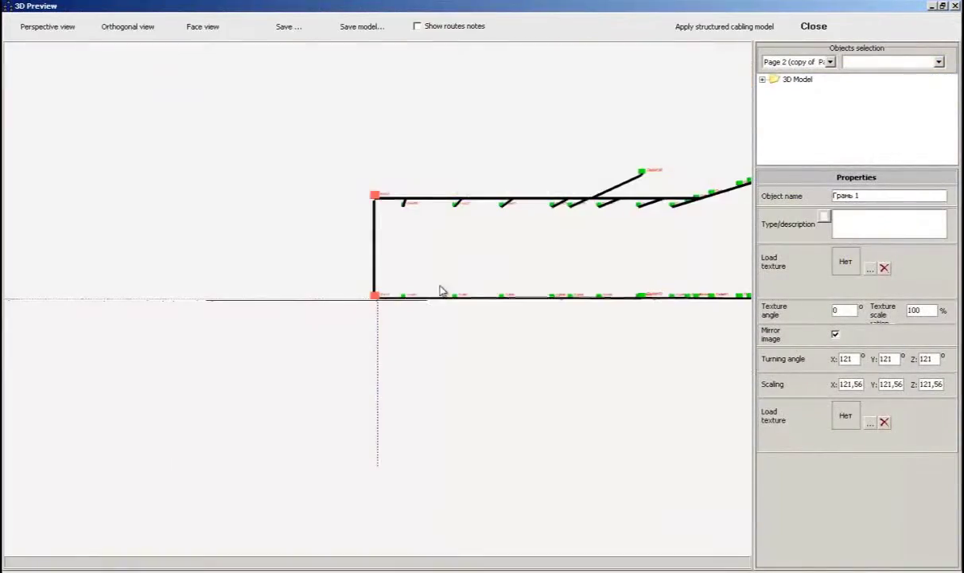
left_click_drag(441, 285, 544, 390)
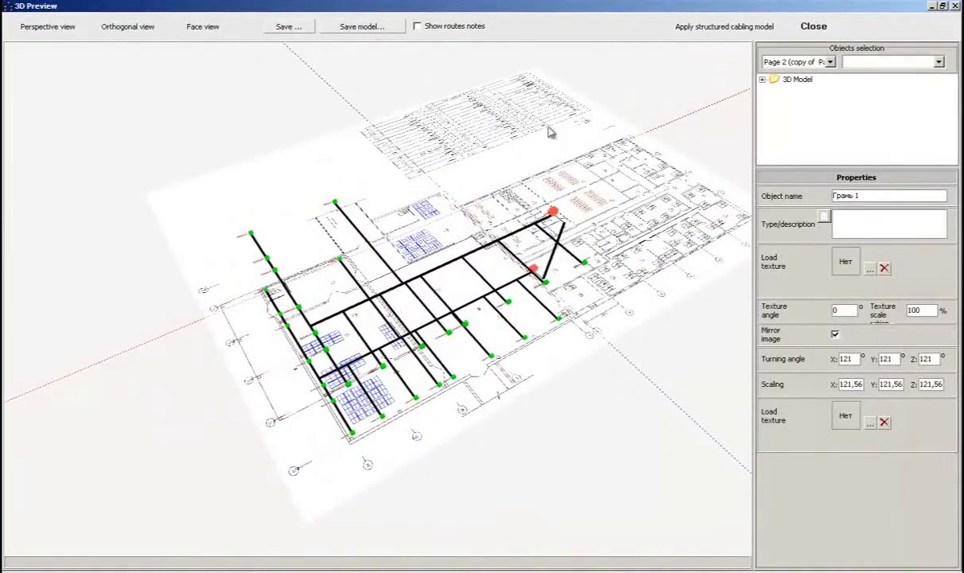
left_click(805, 27)
Review the Specification report for Page 2 with its component quantities and costs, and close the reports.
left_click(491, 325)
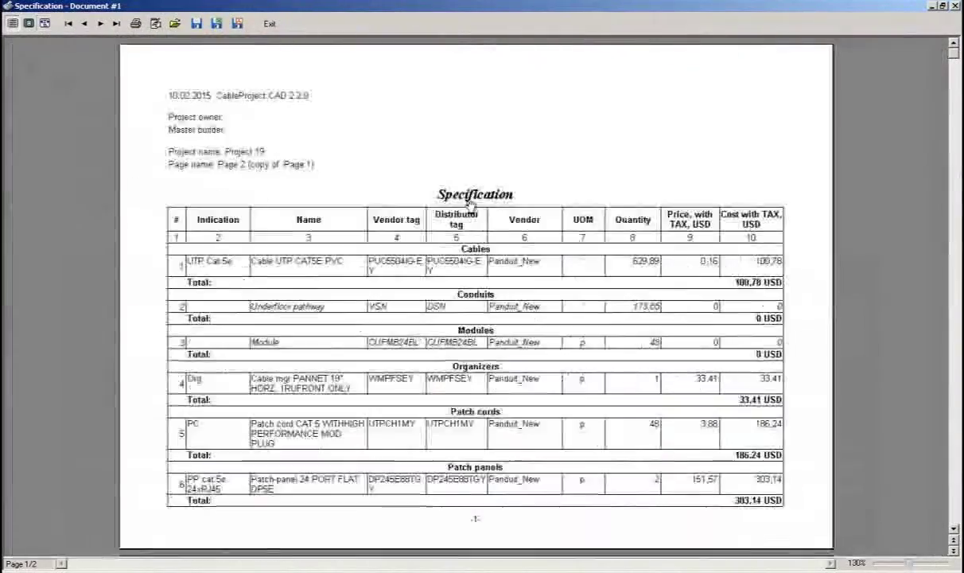
left_click_drag(466, 205, 443, 113)
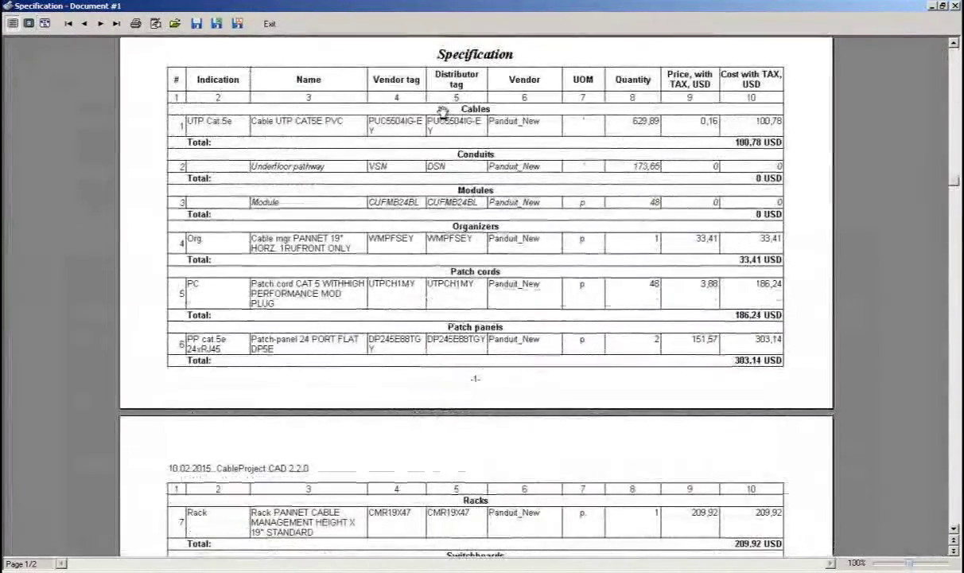
scroll(543, 150, "down", 5)
left_click(269, 23)
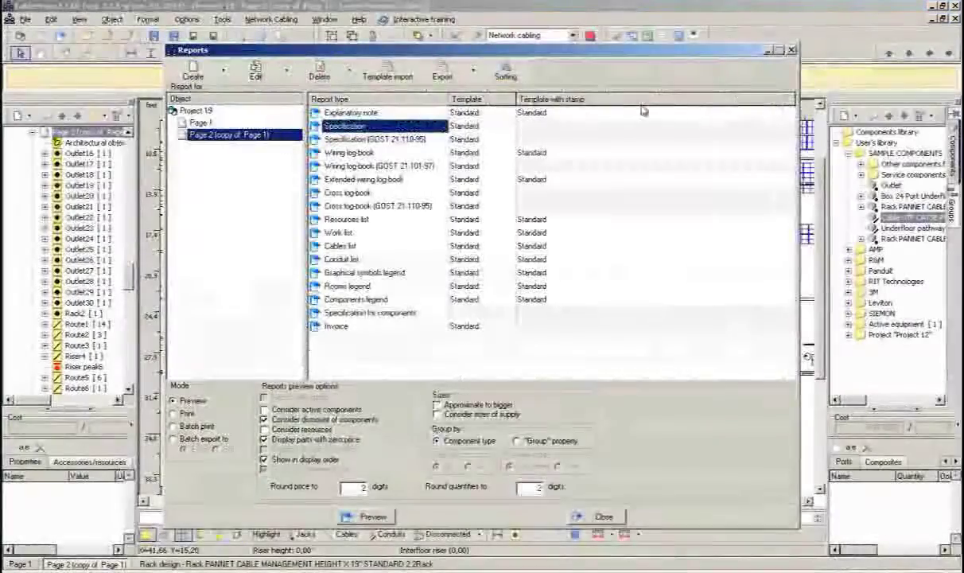
left_click(791, 50)
Review the Wiring log-book report for Page 2, reading through the cable entries, and close the reports.
left_click(462, 78)
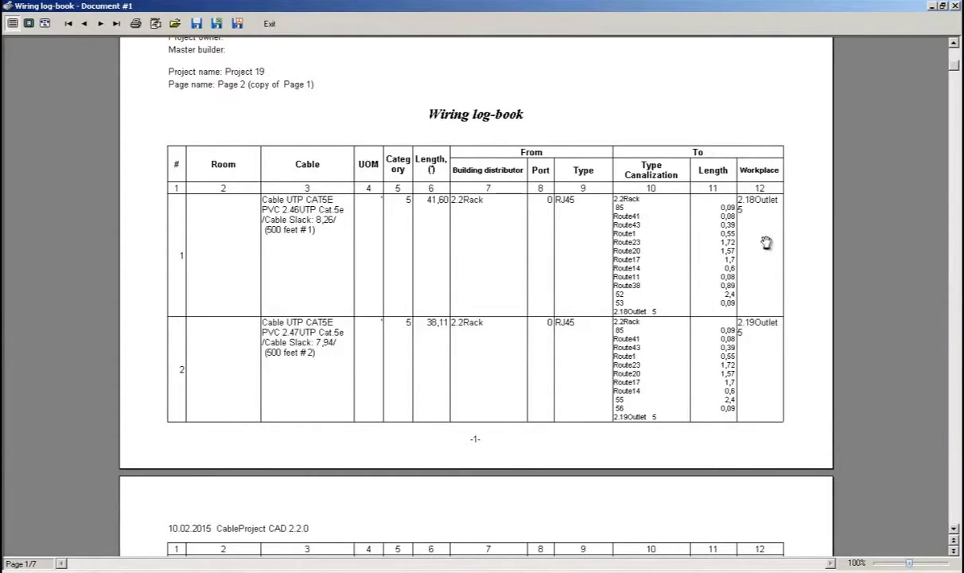
scroll(766, 242, "down", 15)
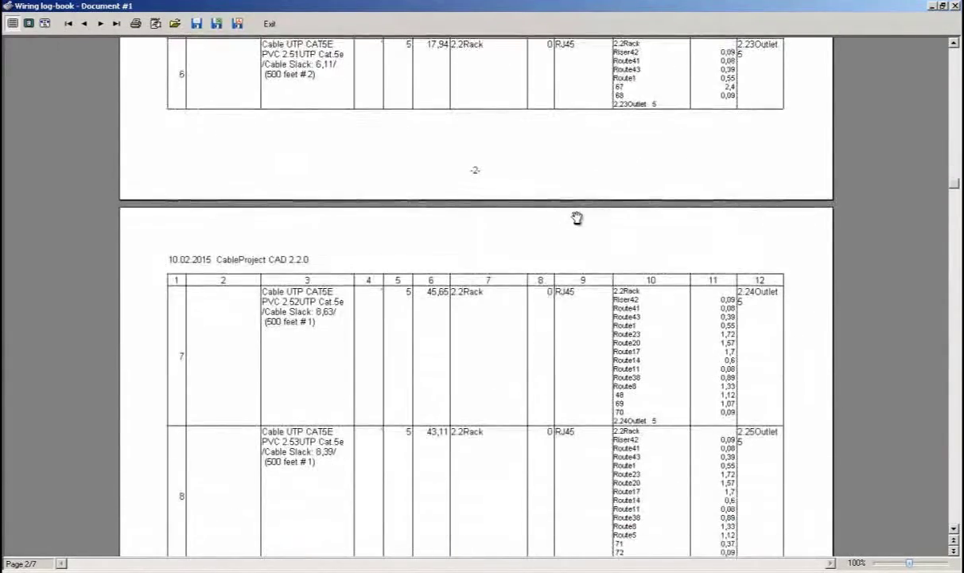
scroll(555, 218, "down", 20)
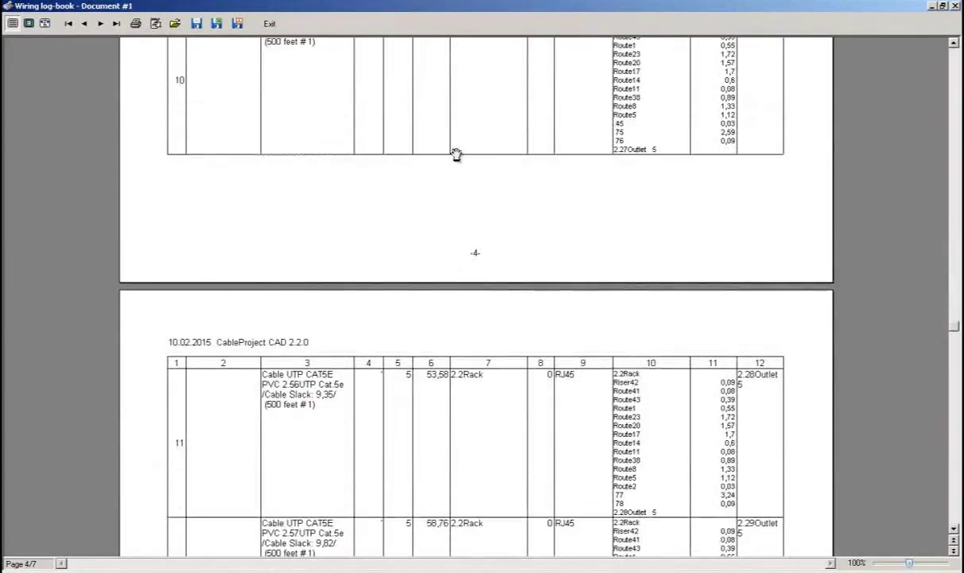
left_click(269, 24)
left_click(601, 516)
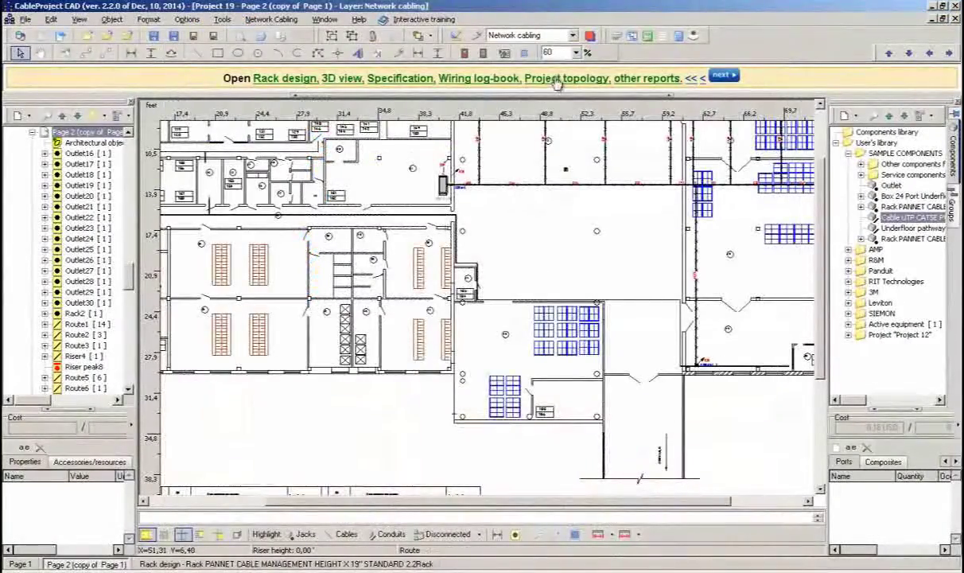
Generate the project topology scheme showing both floors and continue to the project export stage.
left_click(555, 79)
key("Return")
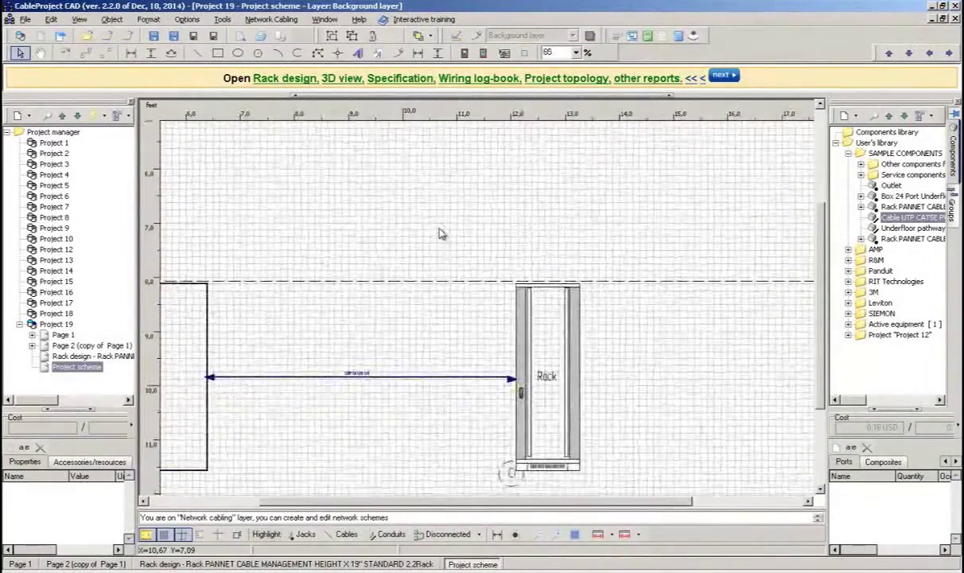
scroll(442, 233, "down", 3)
scroll(439, 233, "up", 1)
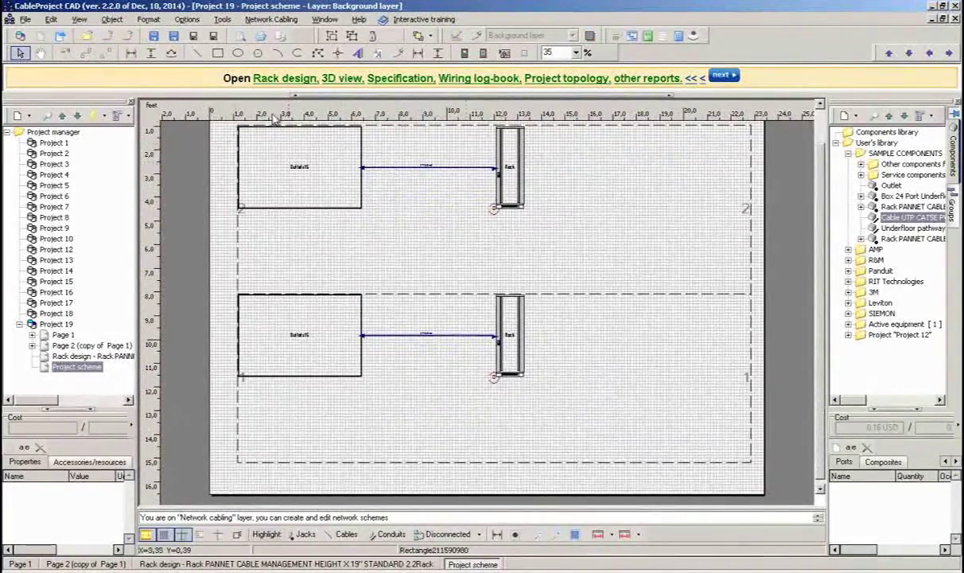
left_click(721, 75)
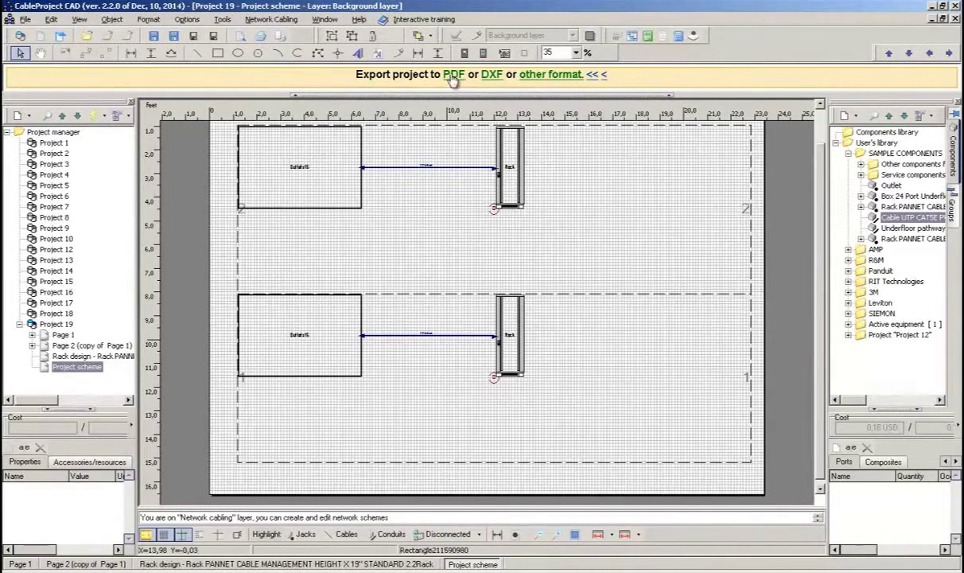